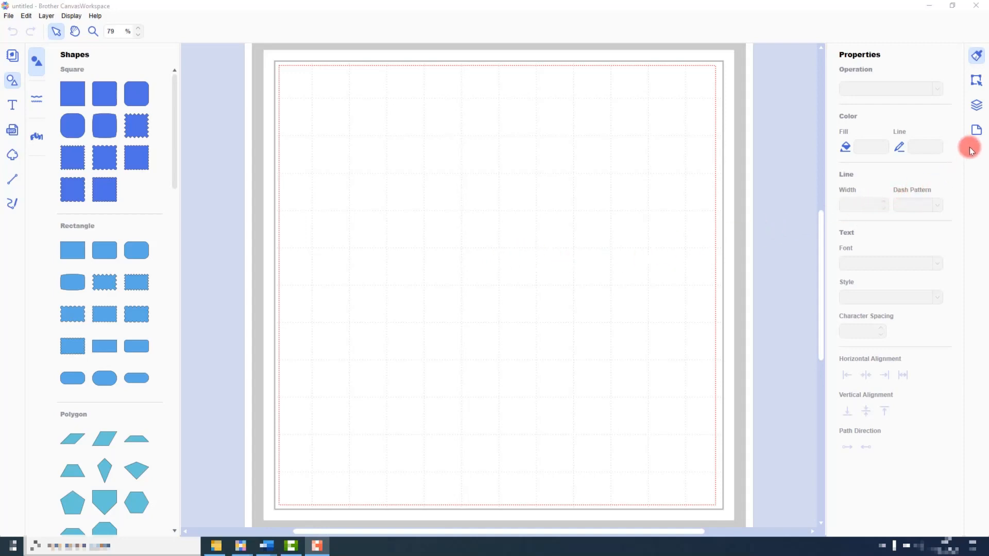
Step: Turn on Snap to Grid for the artboard and set the grid spacing to 0.25 inches
left_click(976, 131)
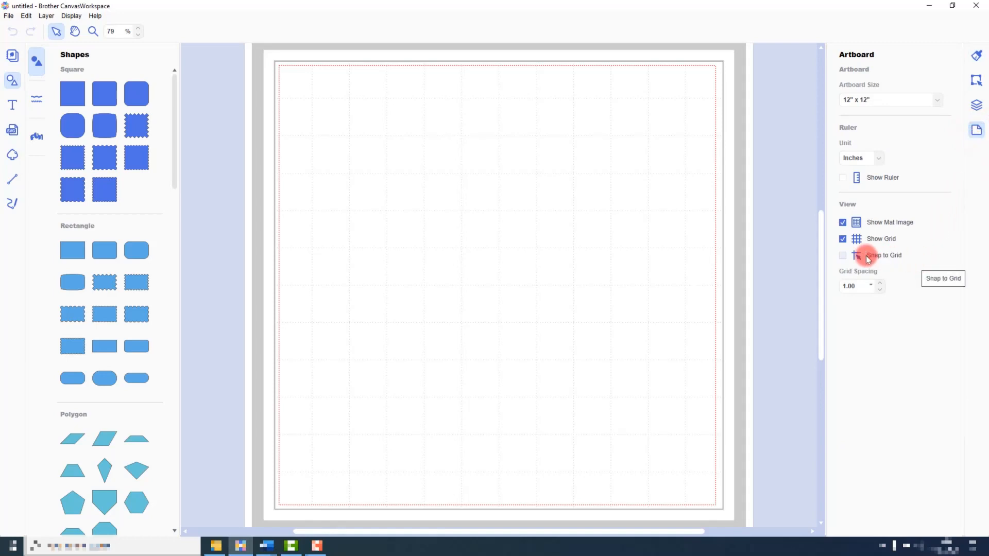
left_click(843, 257)
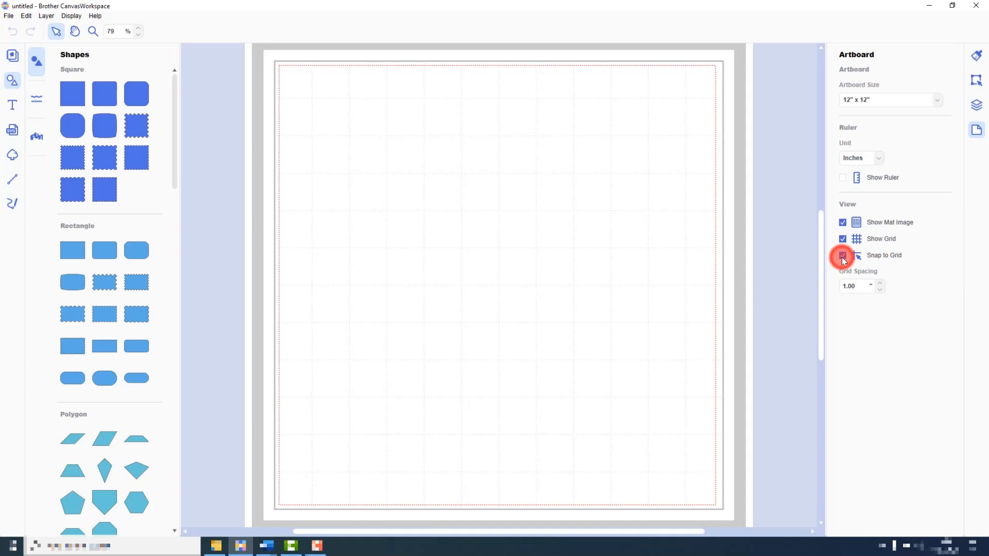
left_click(850, 286)
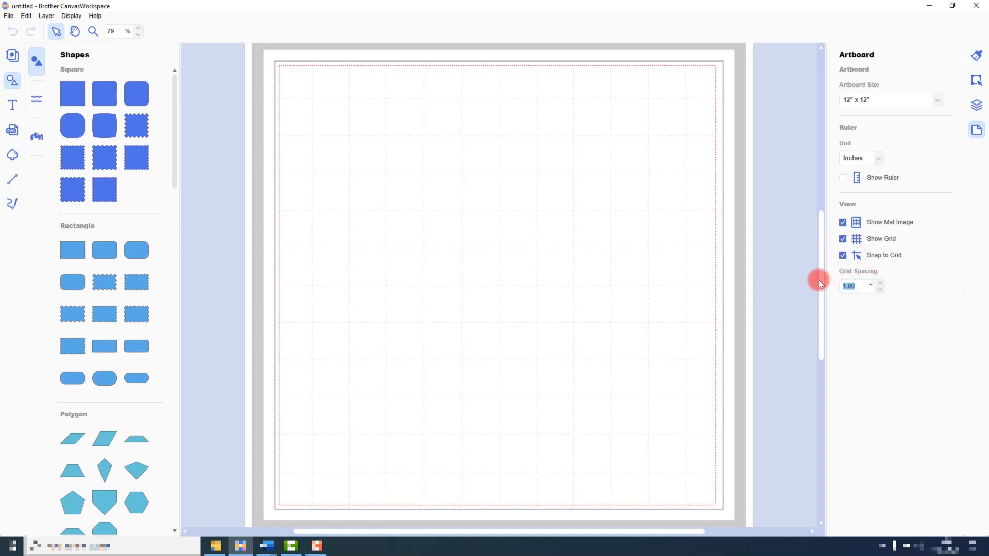
type("0.25")
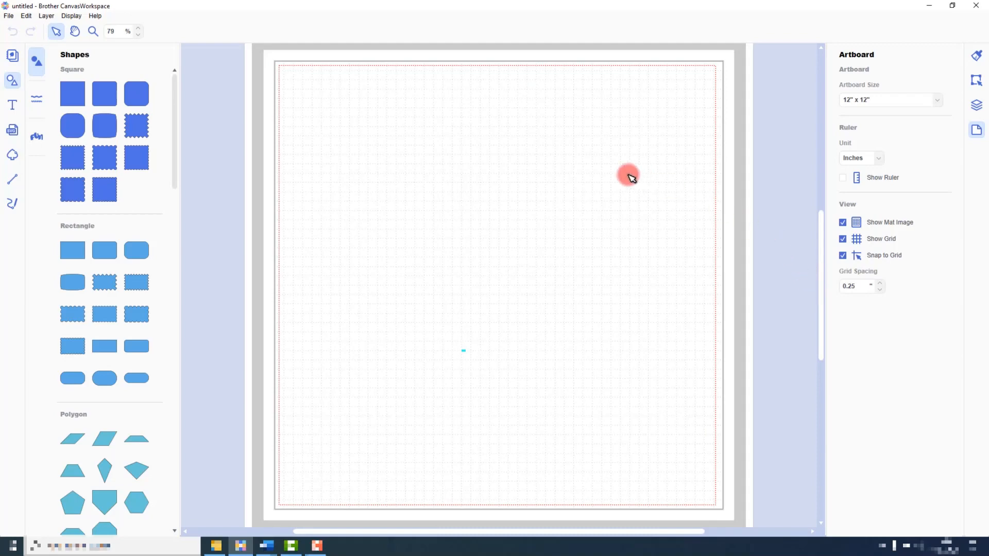
Step: Draw an open path of five straight segments with one deep V, and move it into the artboard's upper-left corner
left_click(13, 180)
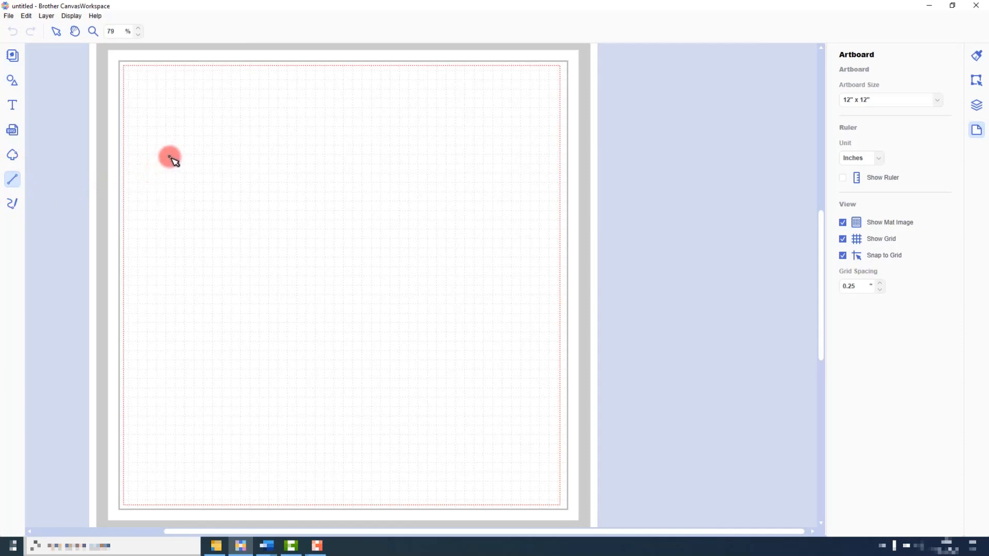
left_click(168, 155)
left_click(213, 136)
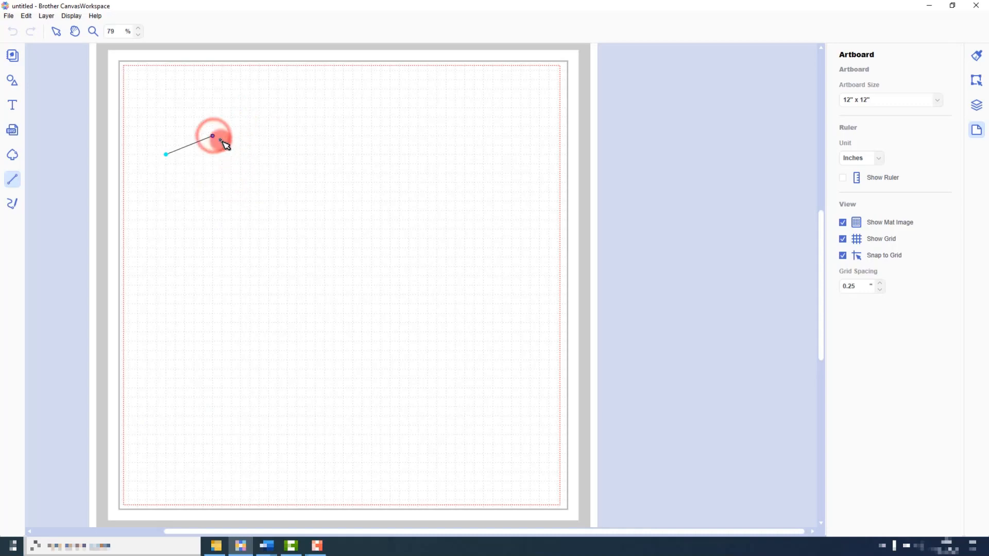
left_click(240, 183)
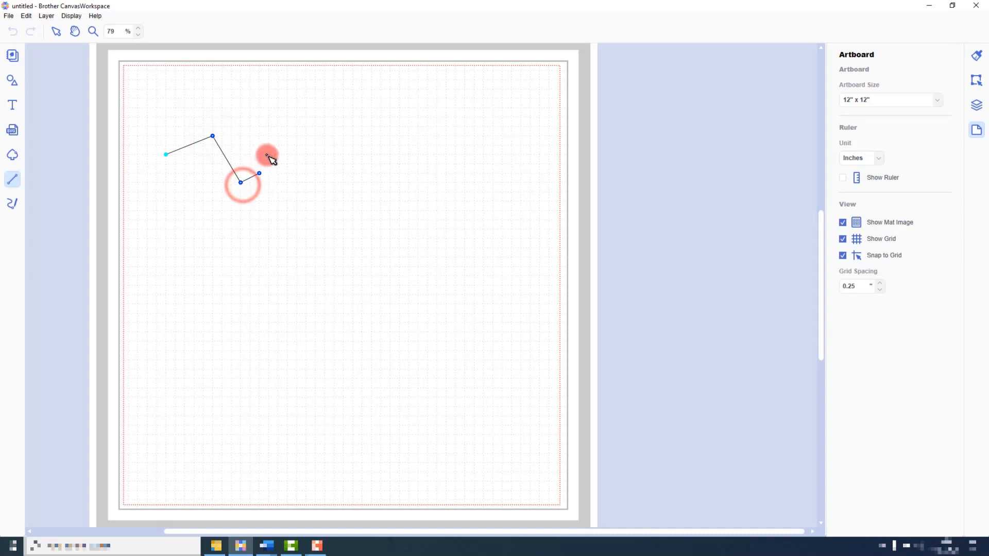
left_click(269, 147)
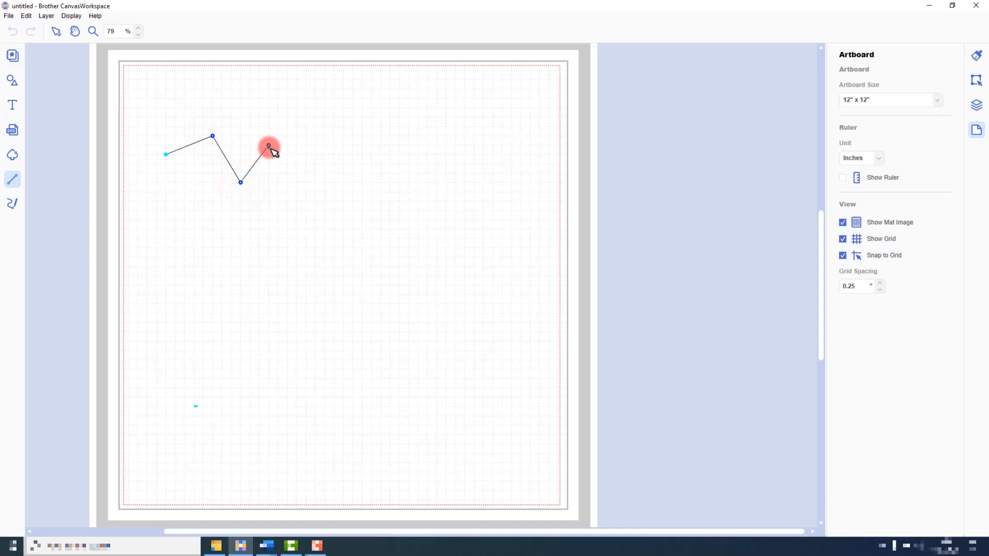
left_click(316, 137)
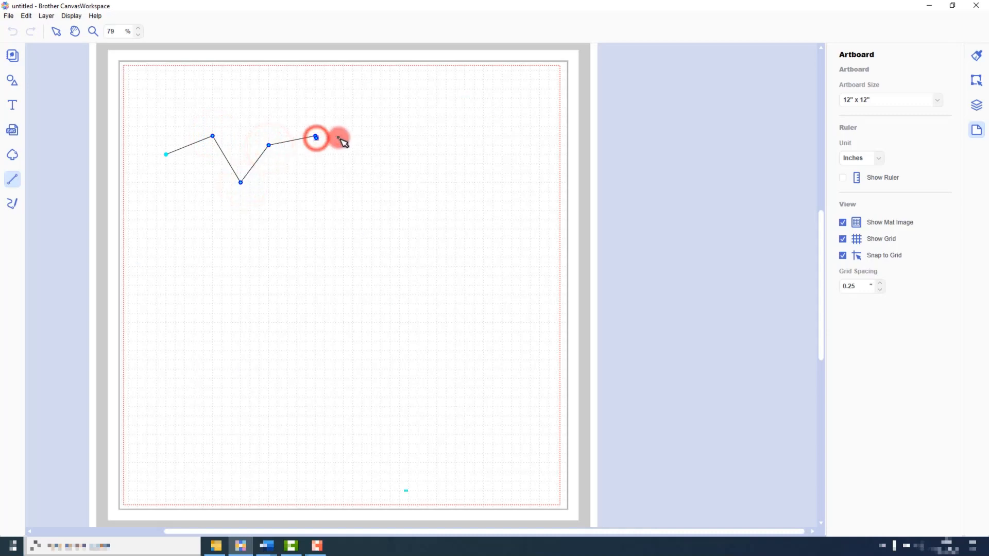
left_click(381, 137)
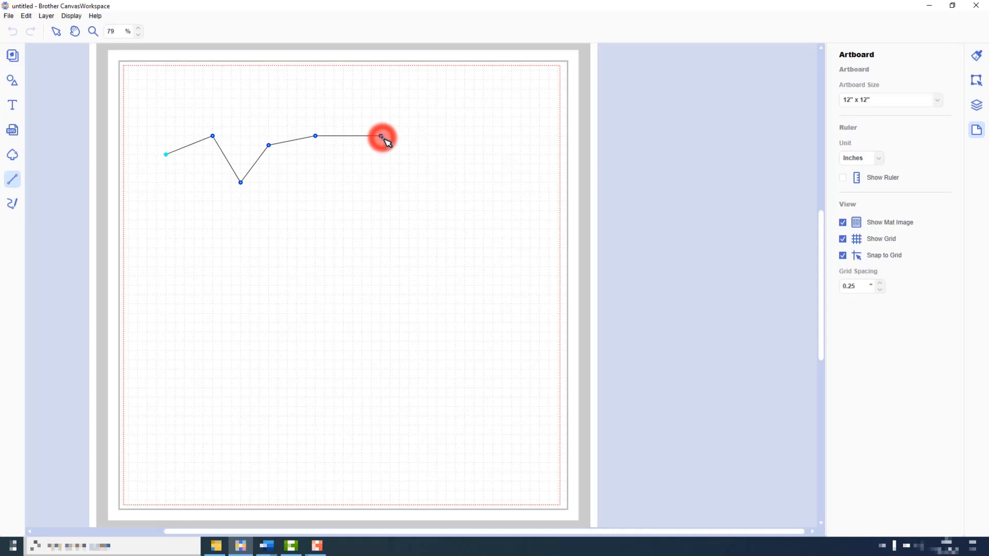
double_click(381, 137)
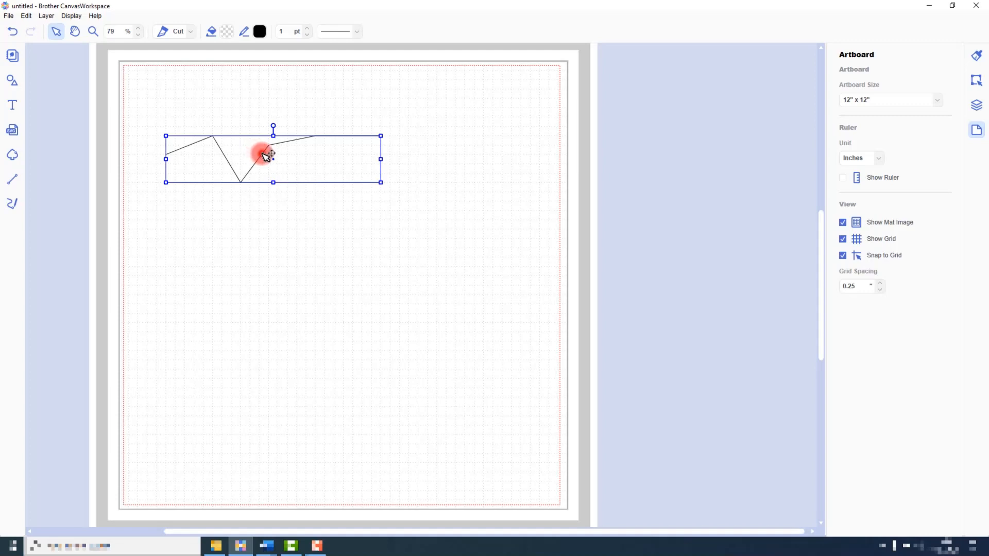
left_click_drag(265, 156, 221, 85)
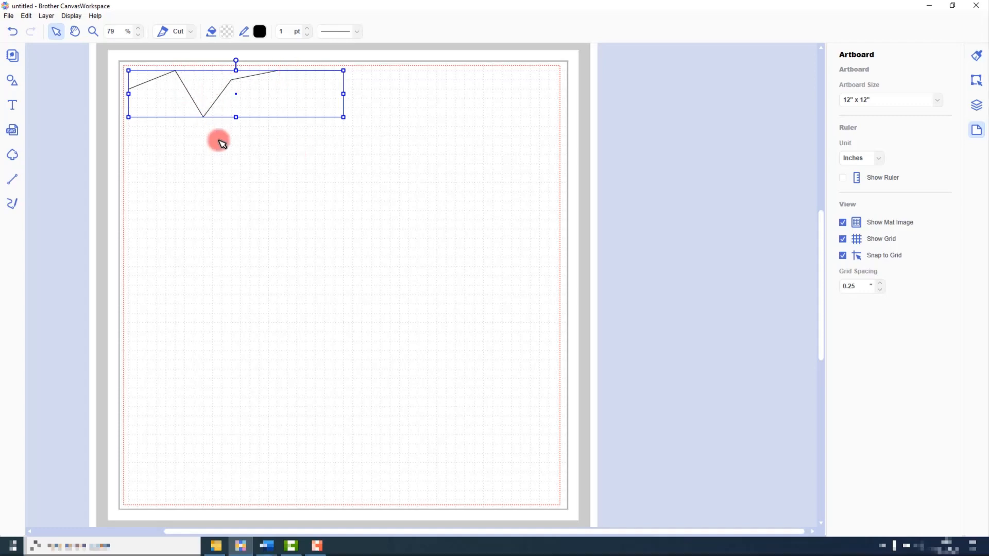
Step: Draw an open curved path below the straight-segment path, forming a U, a descending S-curve and a final arch
left_click(17, 180)
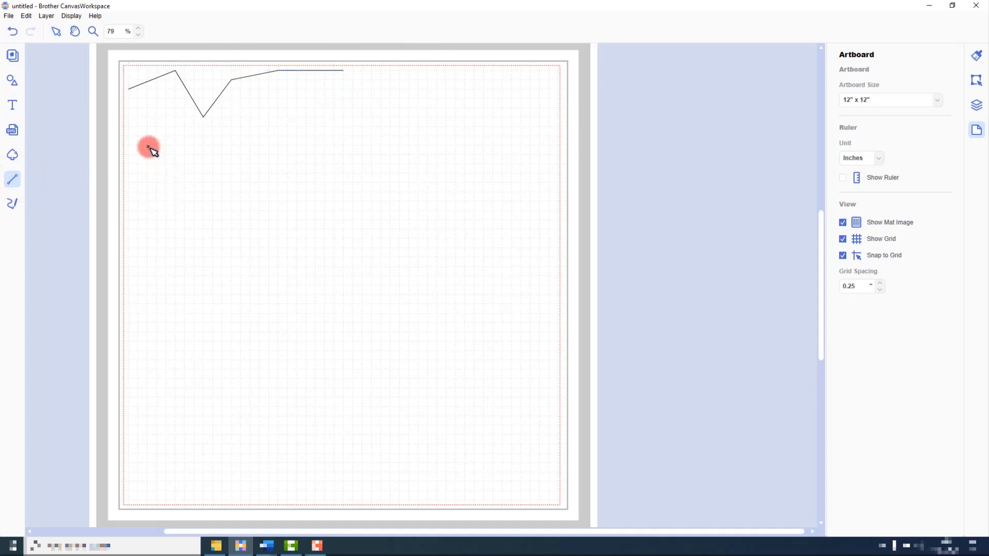
mouse_move(152, 148)
left_mouse_down()
mouse_move(174, 195)
mouse_move(205, 193)
left_mouse_up()
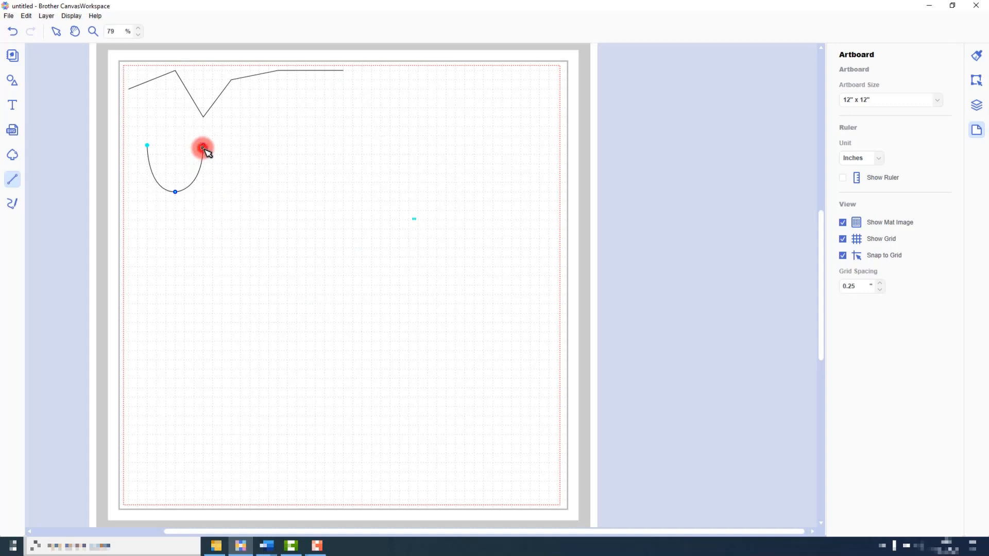
left_click(203, 146)
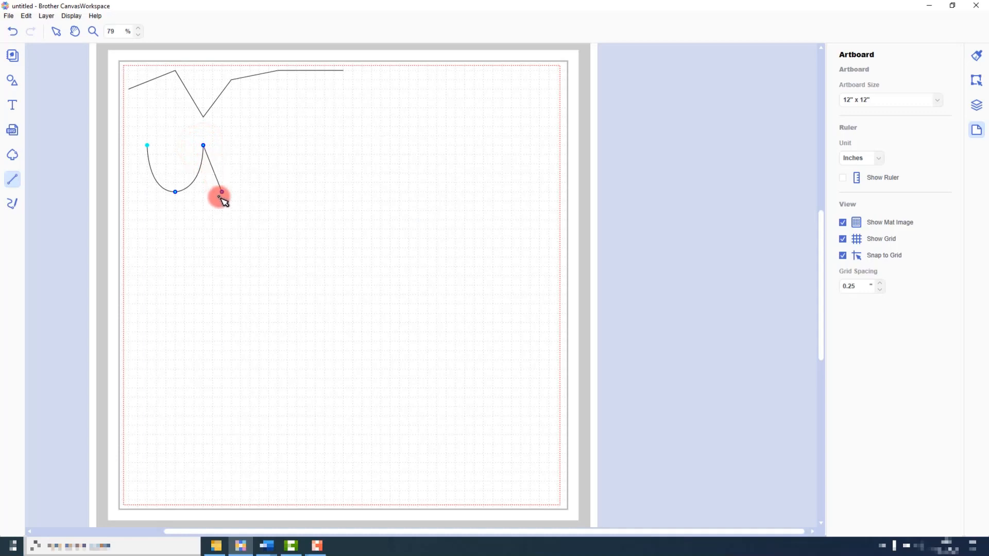
left_click(231, 155)
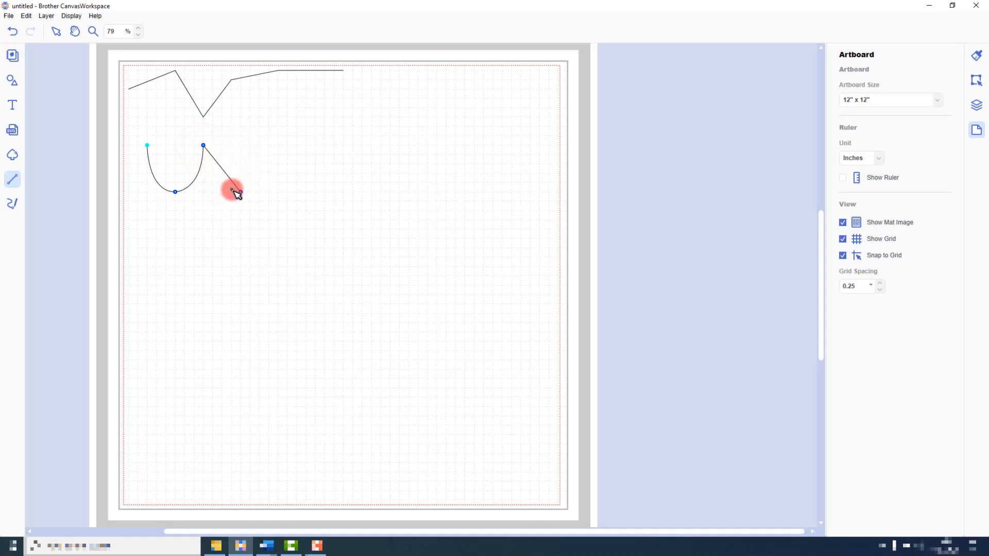
left_click_drag(235, 193, 263, 193)
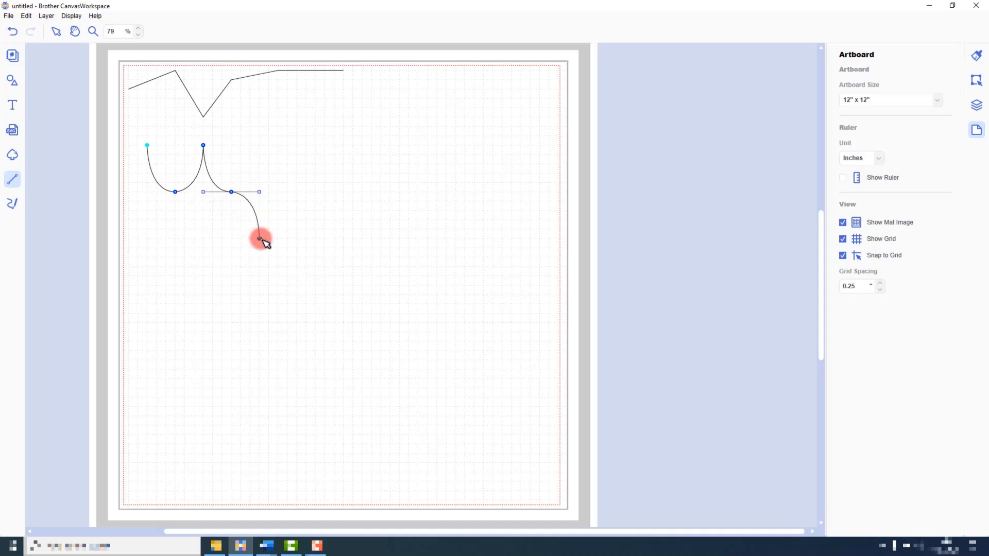
left_click(260, 238)
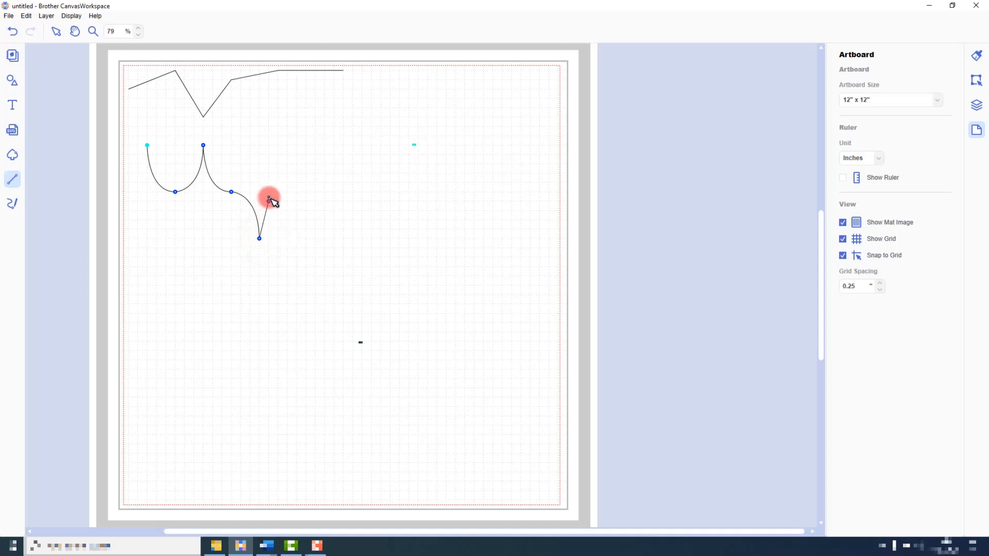
left_click_drag(278, 192, 319, 194)
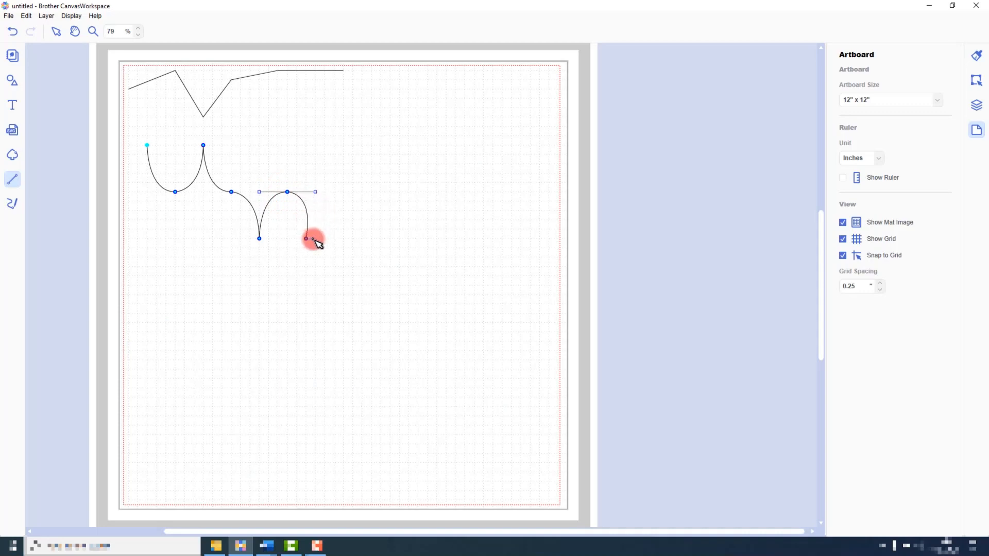
left_click_drag(315, 240, 317, 241)
double_click(316, 240)
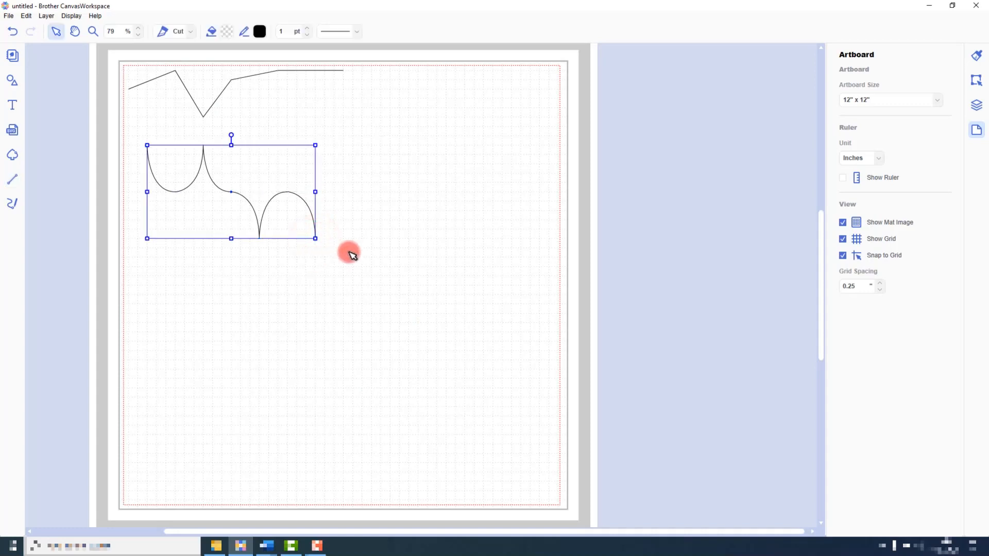
Step: Draw a closed four-sided diamond path to the right of the curved path and move it slightly up and left
left_click(16, 179)
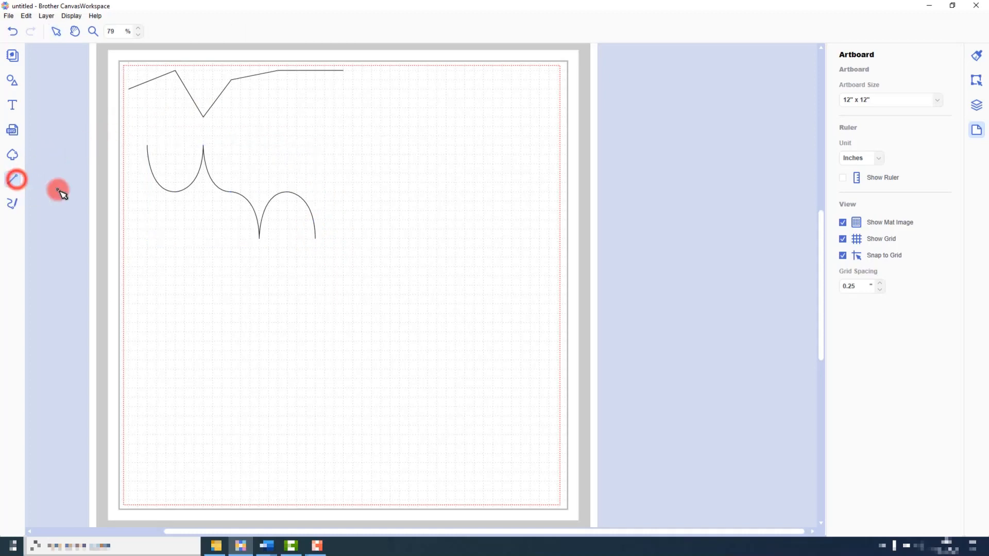
left_click(408, 118)
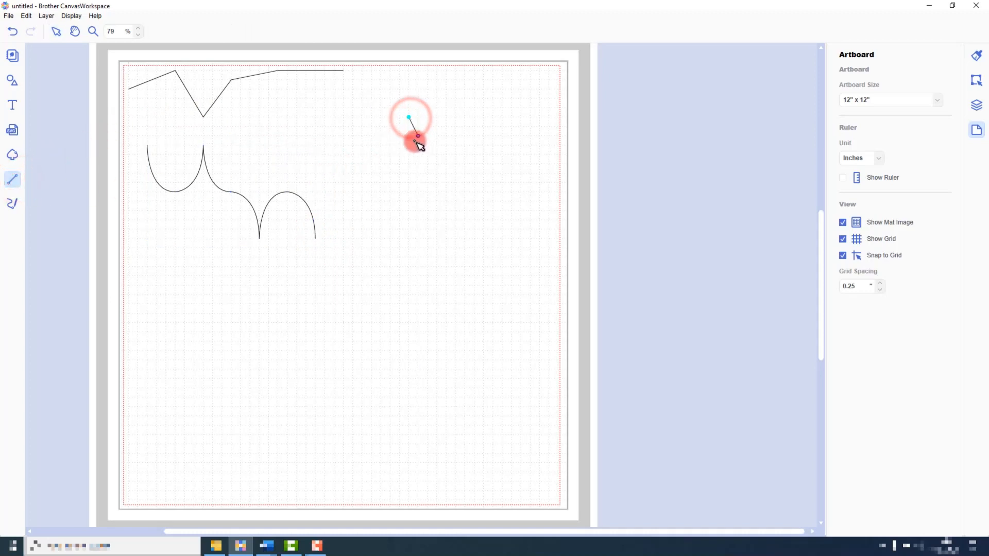
left_click(427, 136)
left_click_drag(437, 136, 464, 175)
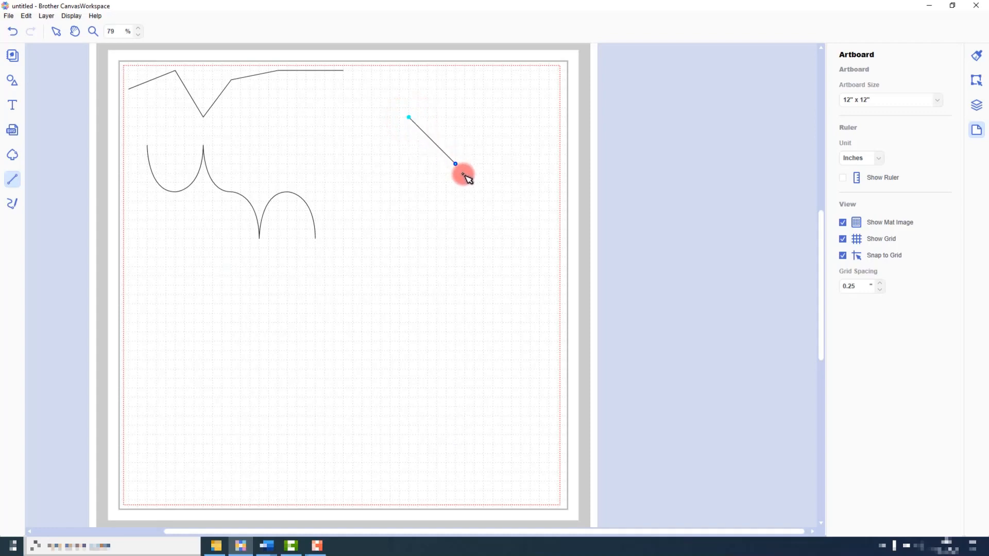
left_click(465, 174)
left_click(419, 220)
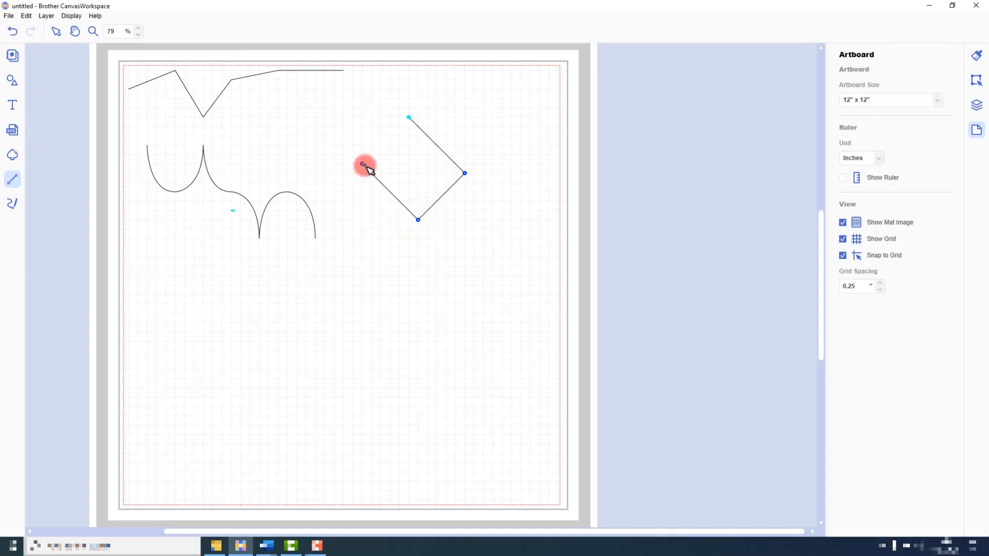
left_click(362, 164)
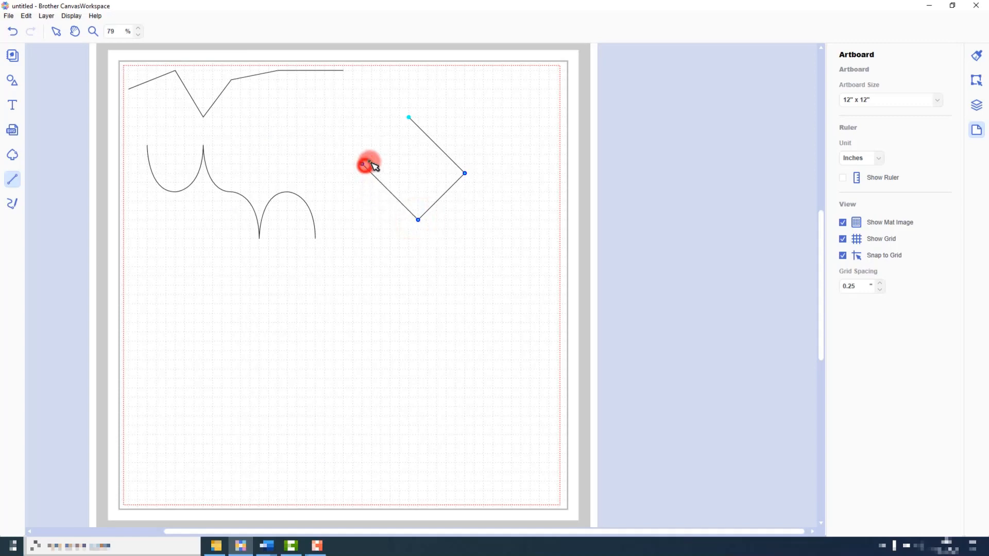
left_click(409, 119)
left_click(420, 164)
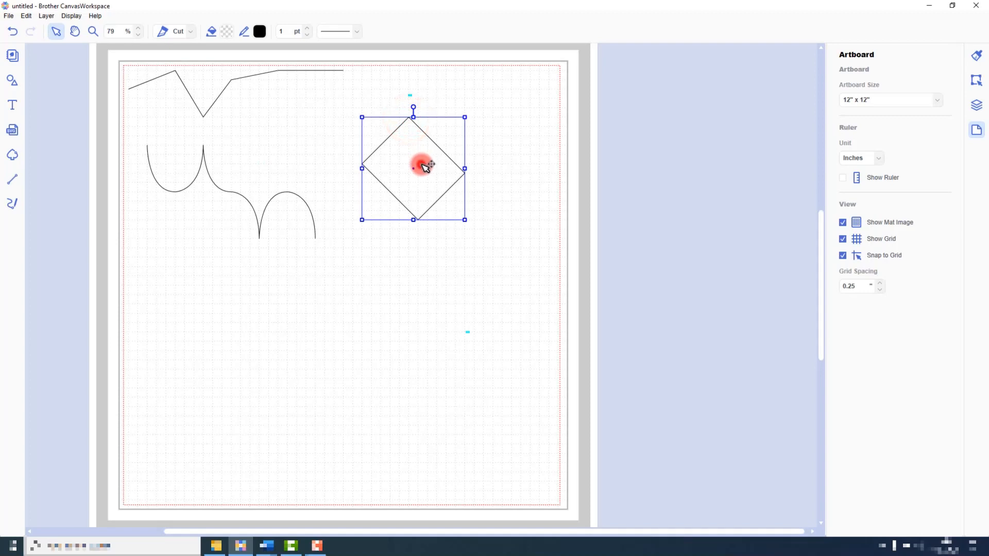
mouse_move(422, 164)
left_mouse_down()
mouse_move(441, 182)
mouse_move(419, 169)
left_mouse_up()
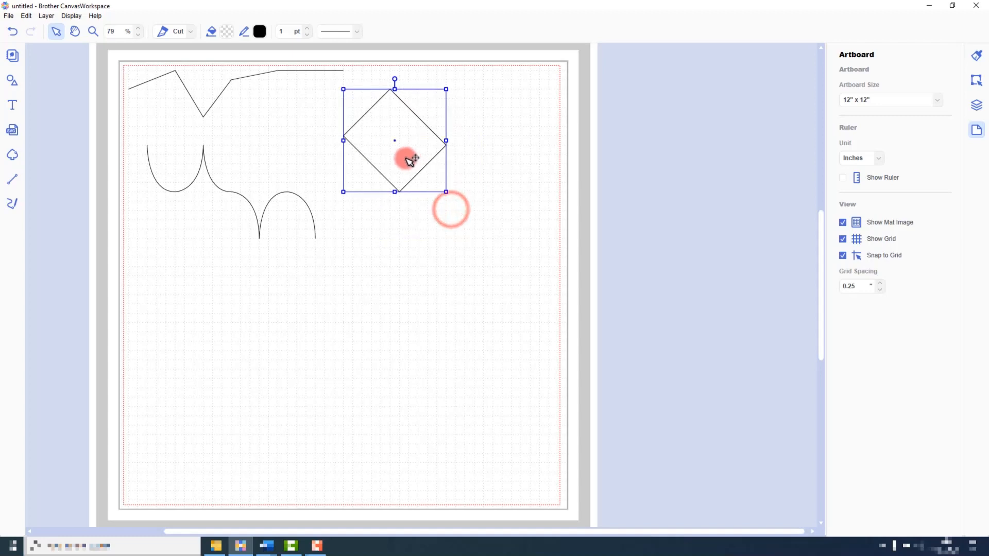
Step: Draw an open zigzag path of seven straight segments below the curved path, each two grid squares wide and three high
left_click(14, 181)
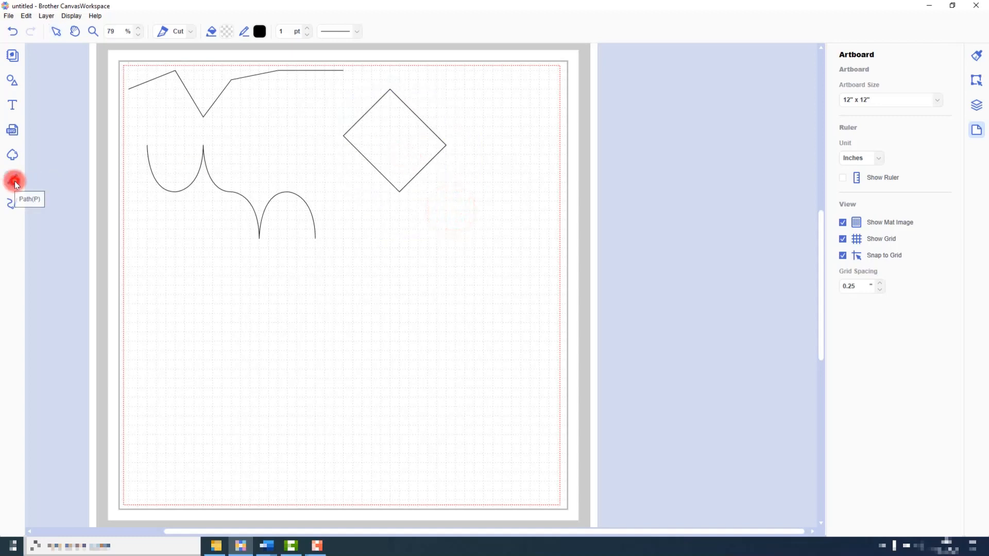
left_click(156, 313)
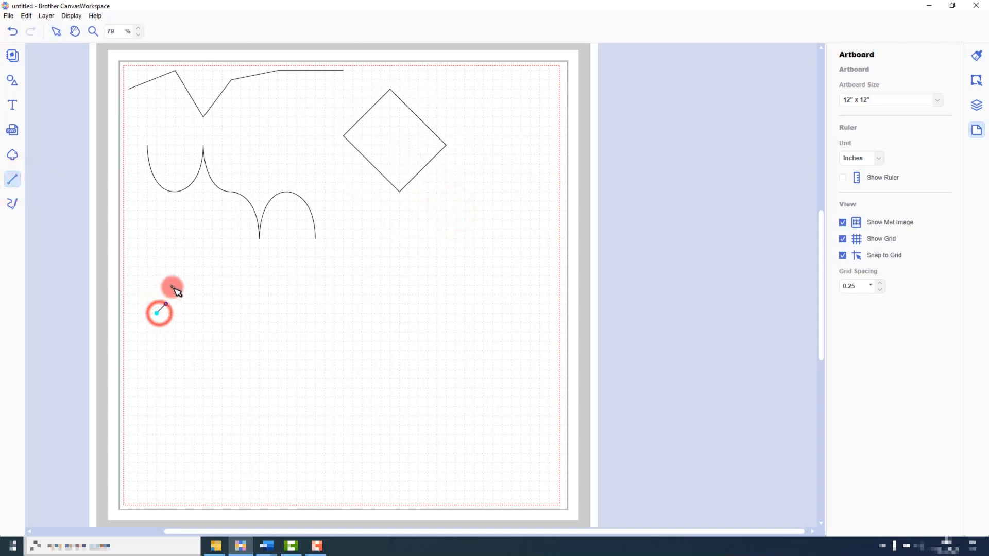
left_click(175, 285)
left_click(194, 313)
left_click(213, 285)
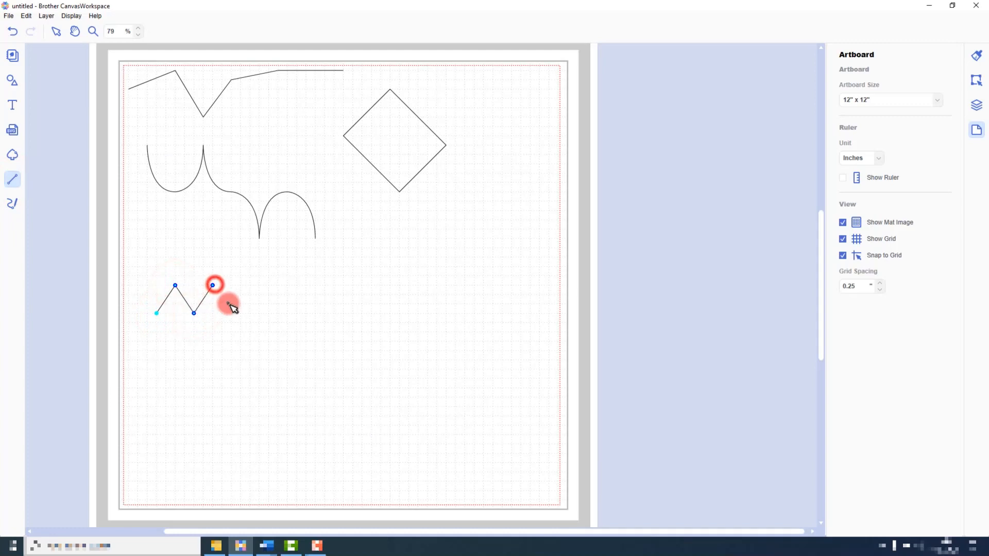
left_click(231, 313)
left_click(250, 294)
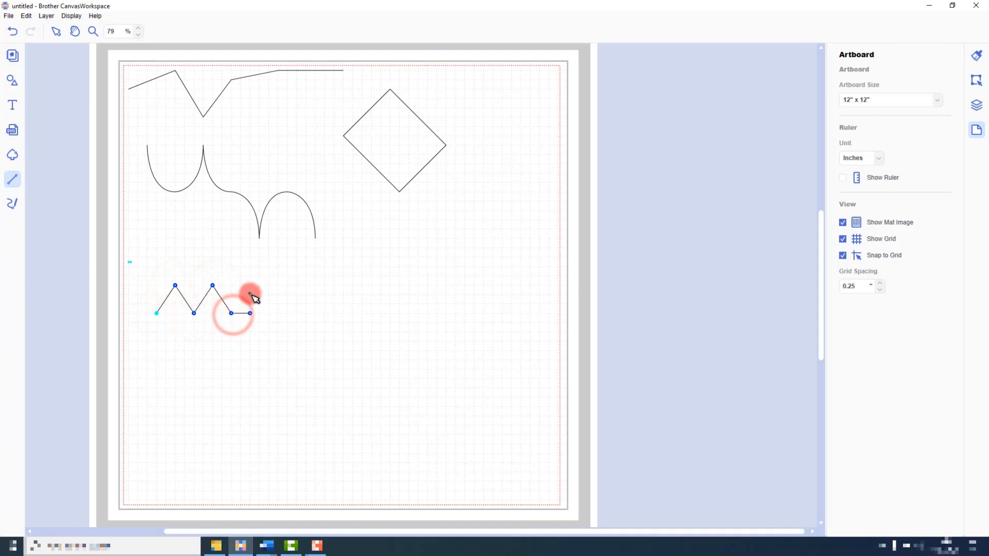
left_click(269, 313)
left_click(283, 286)
left_click_drag(284, 288, 287, 286)
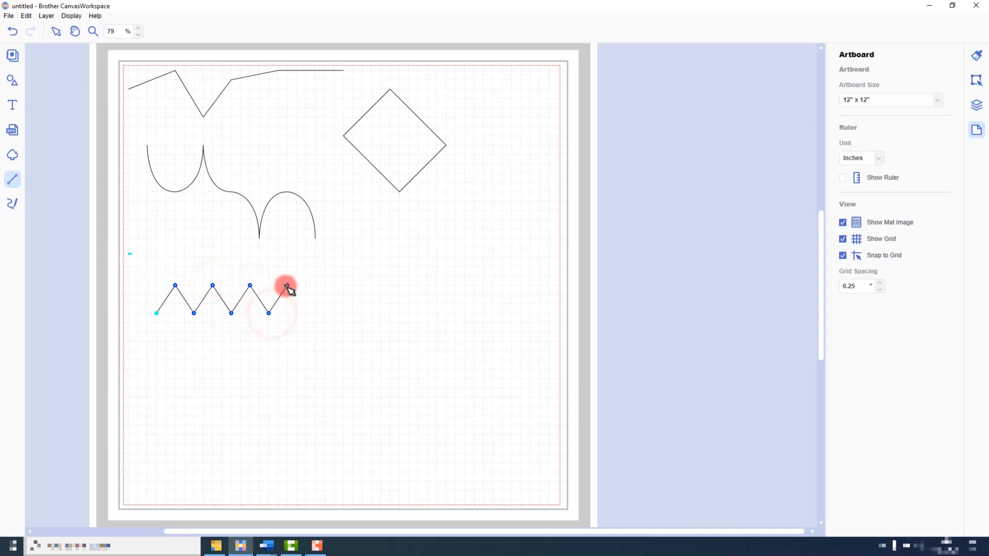
double_click(287, 286)
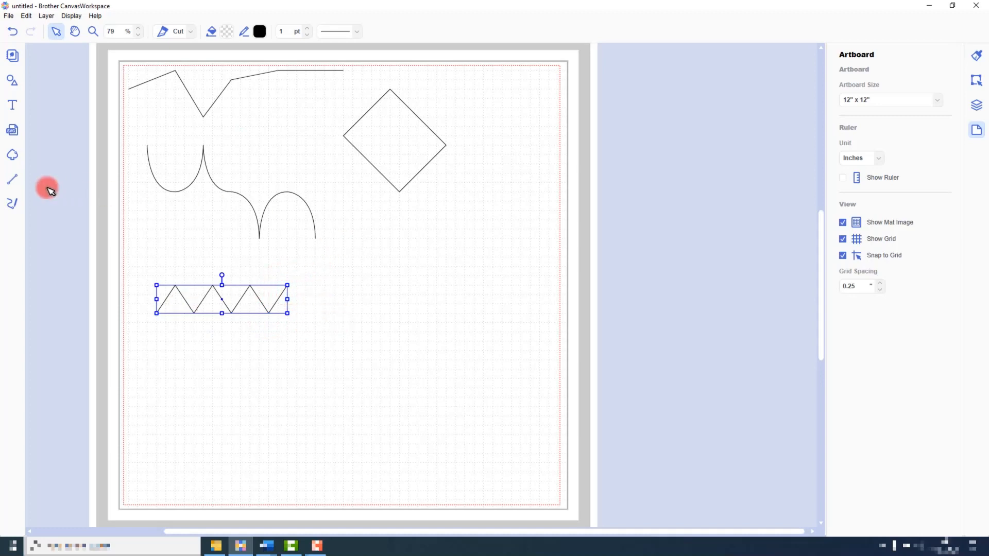
Step: Draw an open wavy curved path below the zigzag, three grid squares high with a descending tail, and move it right of the zigzag
left_click(15, 181)
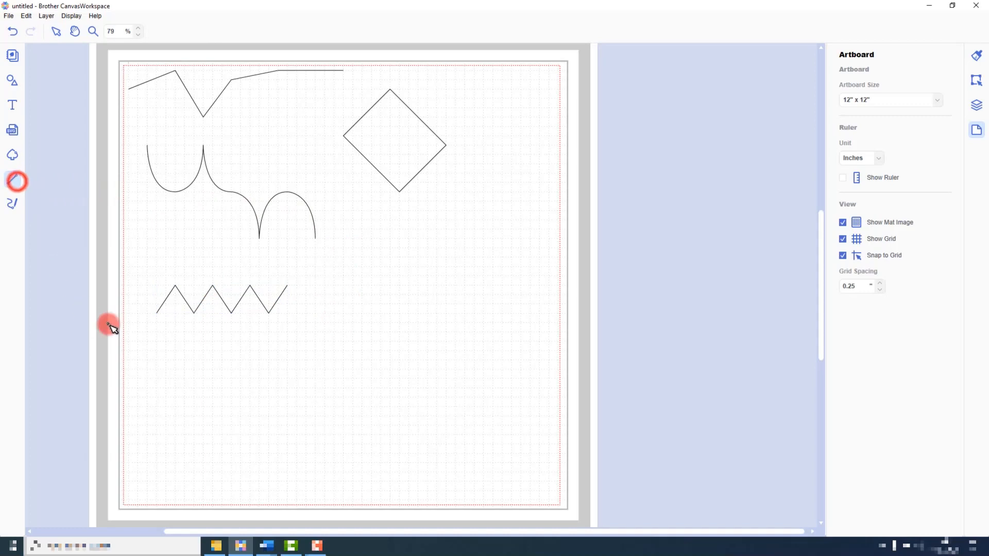
left_click(157, 342)
left_click(176, 367)
left_click_drag(177, 371, 195, 363)
left_click(195, 341)
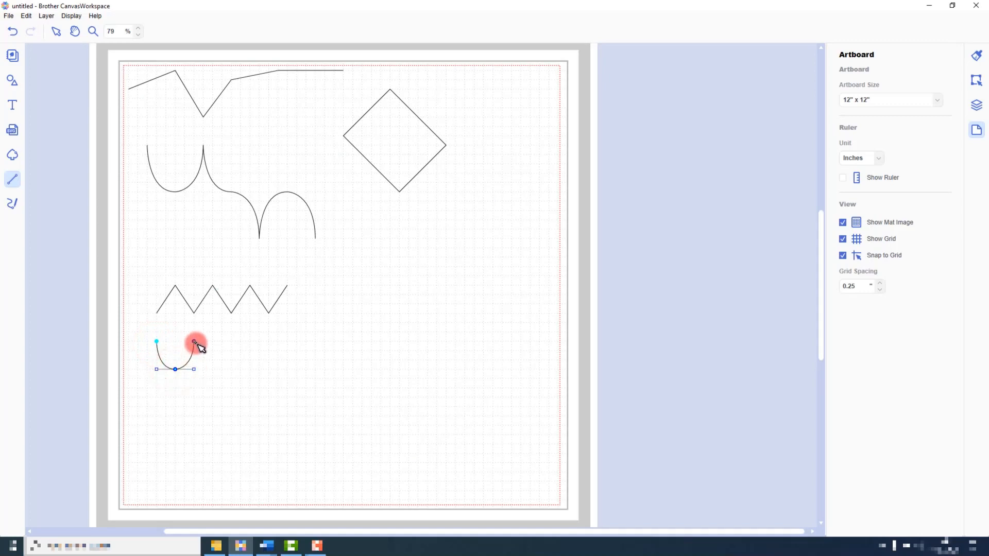
left_click_drag(195, 343, 232, 372)
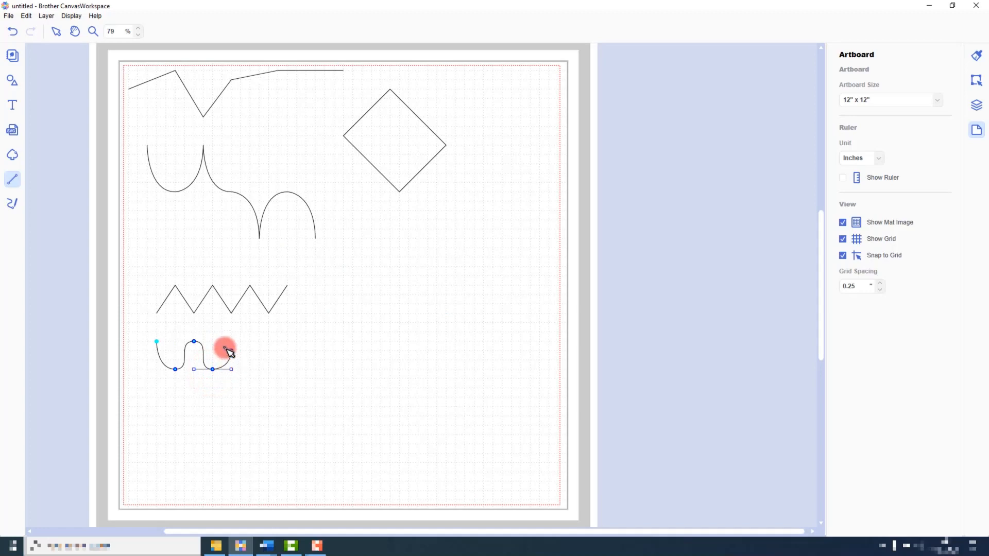
left_click_drag(232, 342, 268, 370)
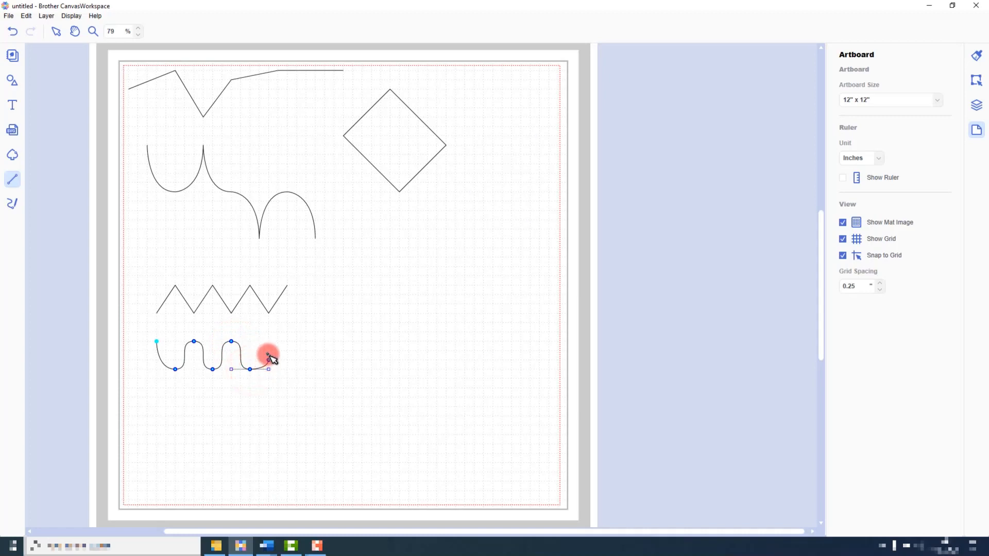
left_click_drag(270, 344, 305, 370)
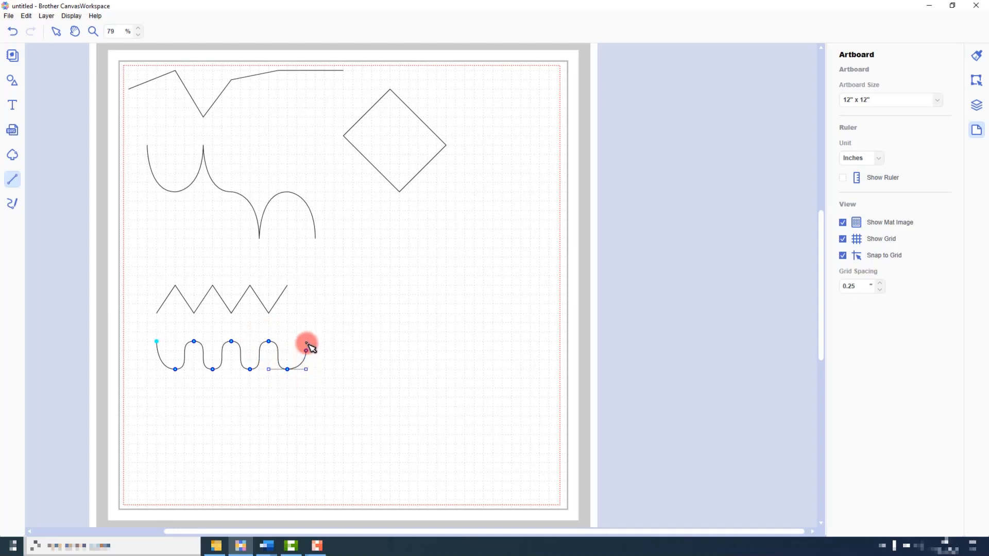
left_click(334, 342)
left_click_drag(337, 375, 332, 391)
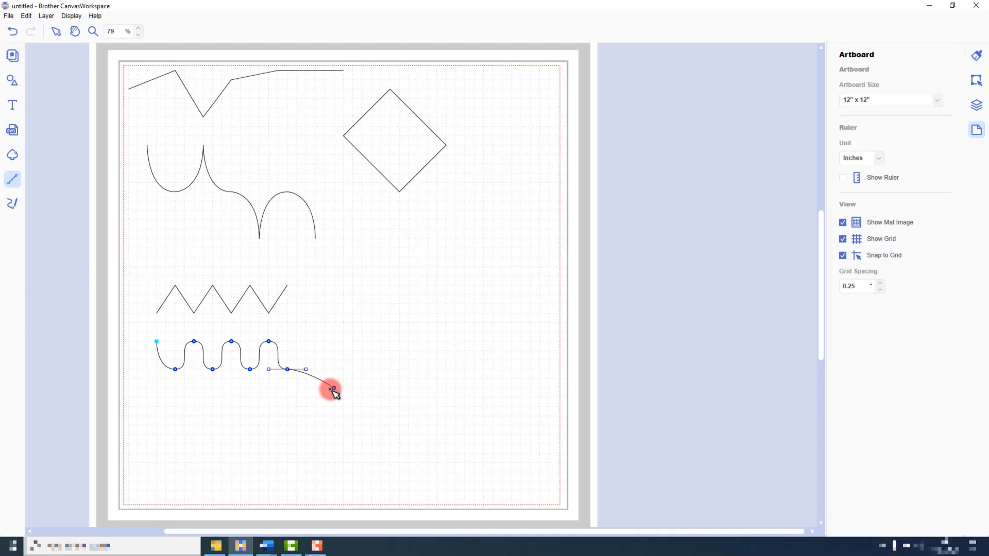
double_click(331, 390)
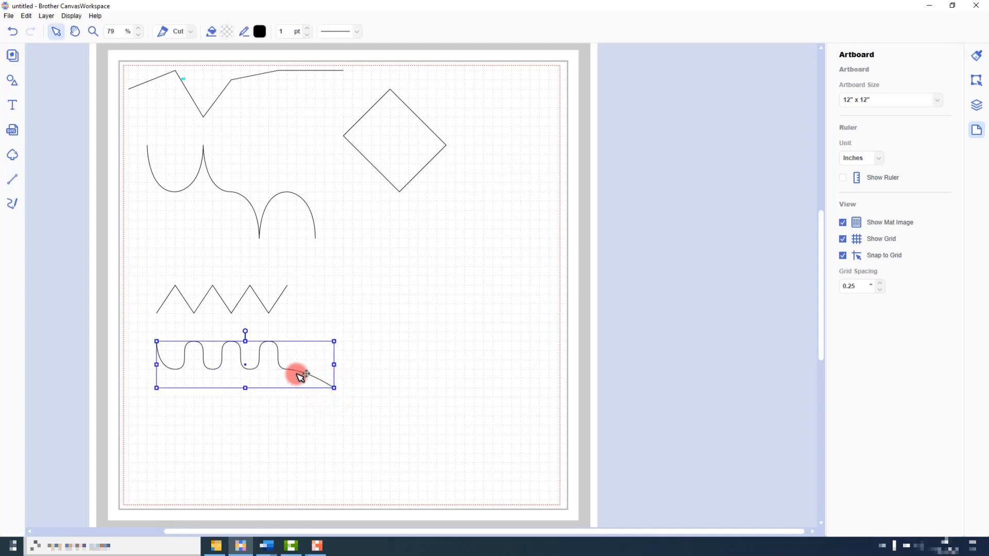
mouse_move(298, 372)
left_mouse_down()
mouse_move(434, 322)
mouse_move(465, 296)
left_mouse_up()
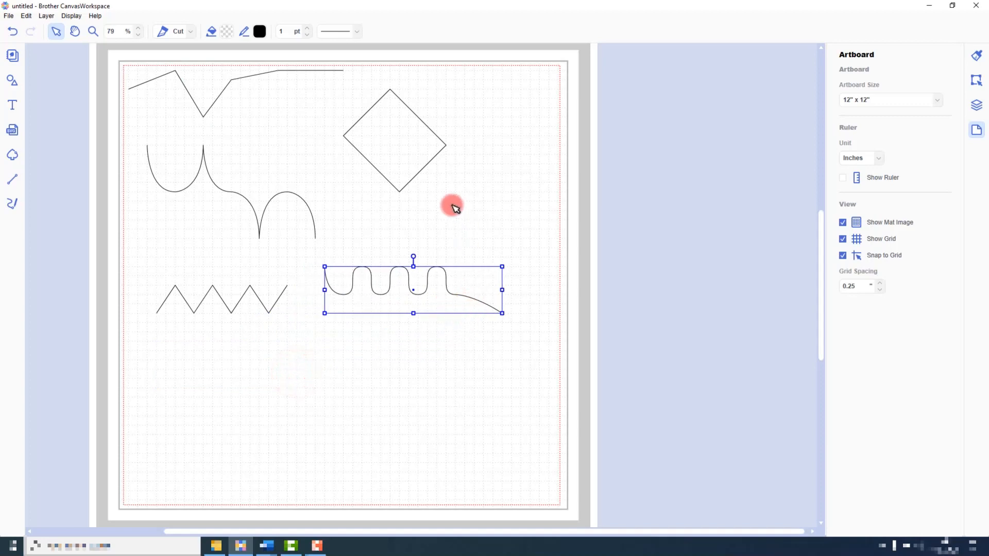
Step: Create a 0.20-inch outward offset line with round corners around the wavy path, leaving the original as is, and move the offset below it
left_click(25, 20)
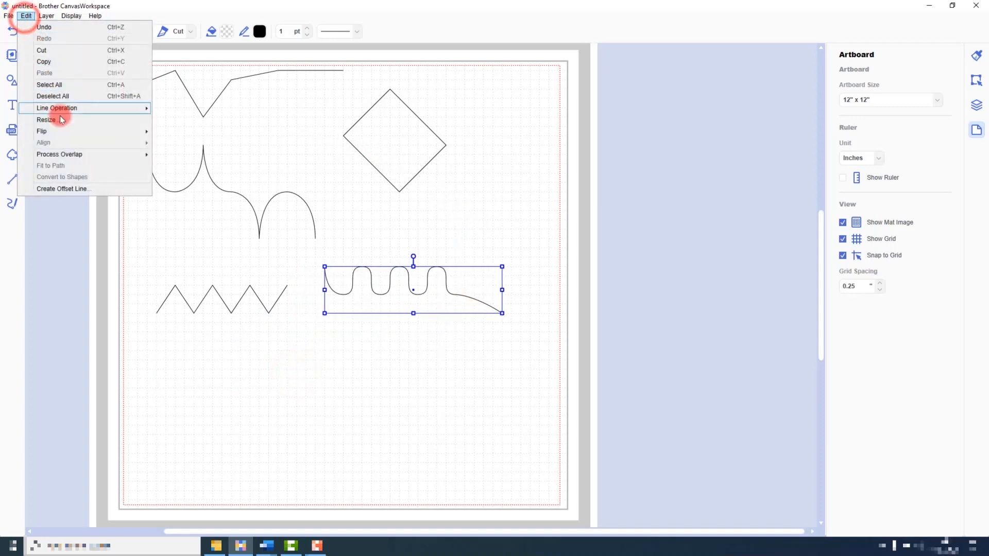
left_click(75, 188)
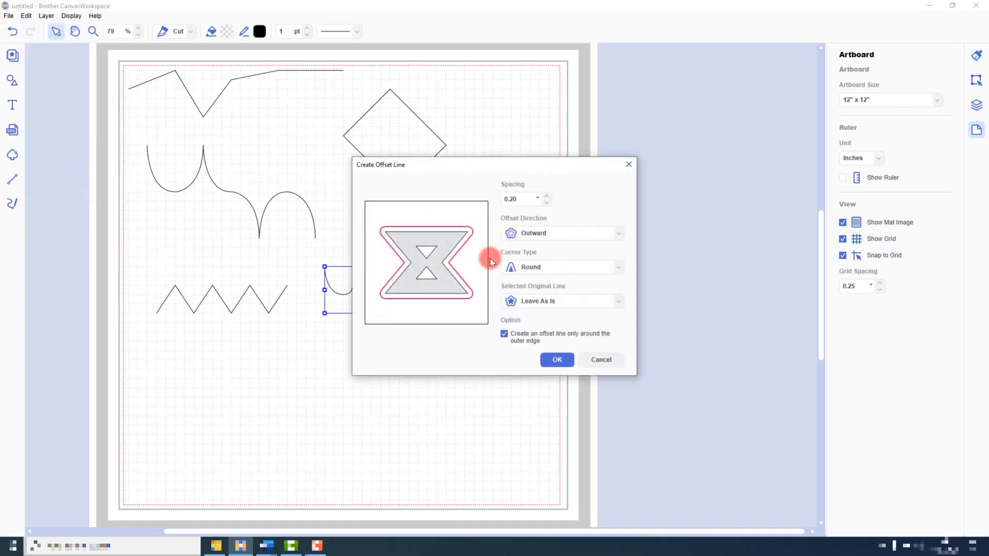
left_click(558, 359)
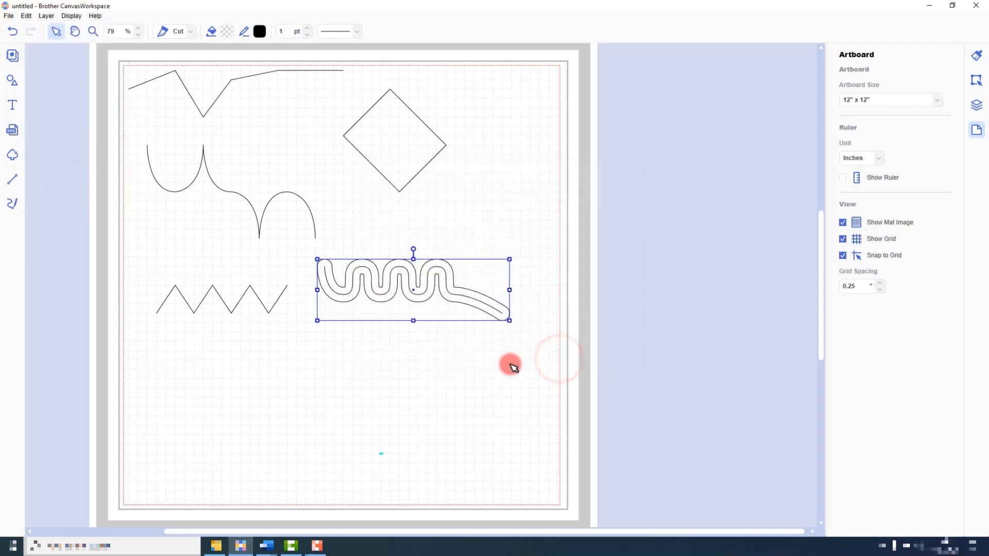
left_click_drag(473, 293, 452, 360)
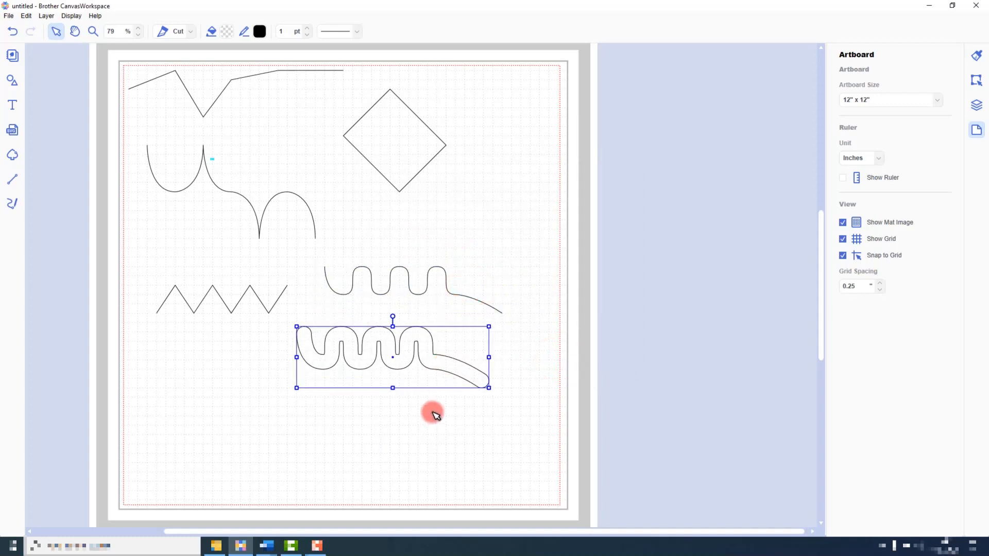